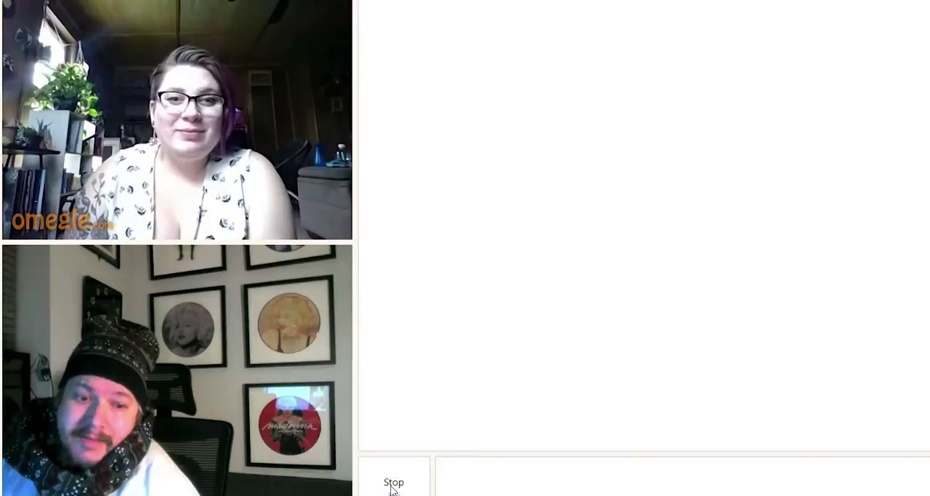
- Start ending the video chat with the current stranger
left_click(393, 482)
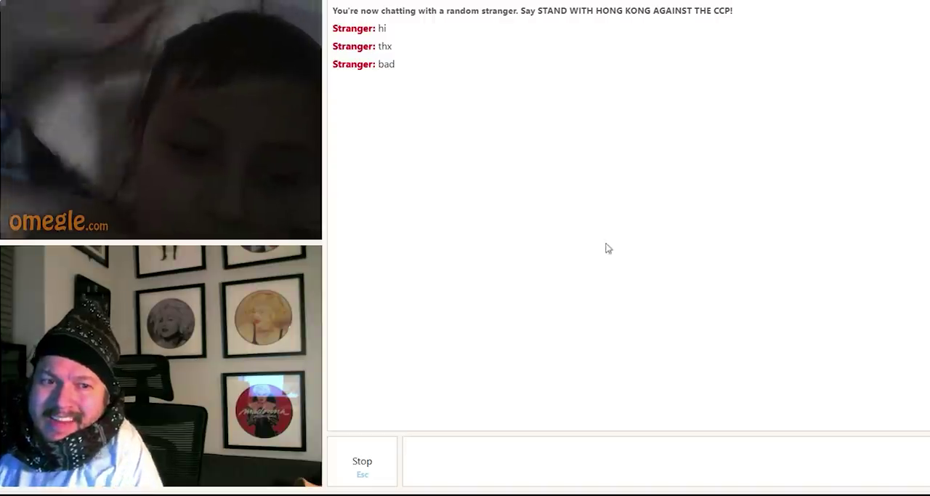
- Leave the hi/thx/bad stranger, then begin disconnecting from the waving stranger
left_click(376, 471)
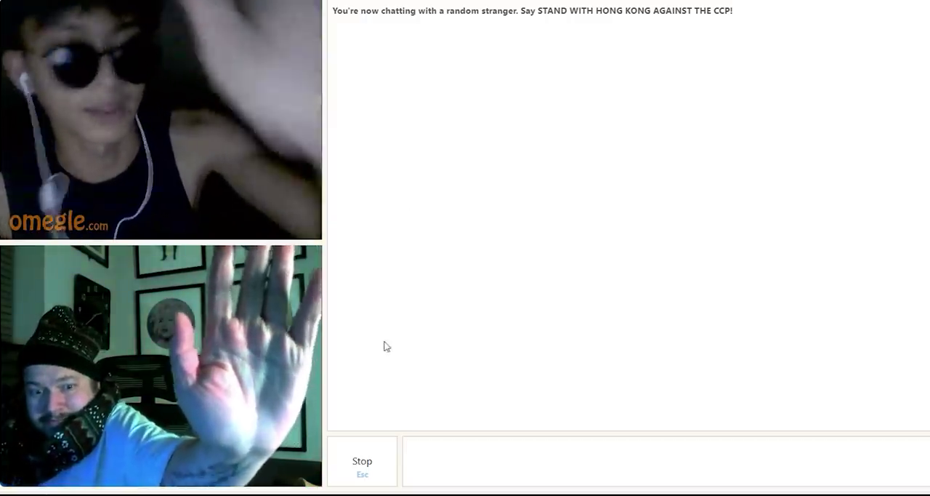
left_click(378, 461)
- Confirm the disconnect so Omegle searches for a new stranger
left_click(378, 461)
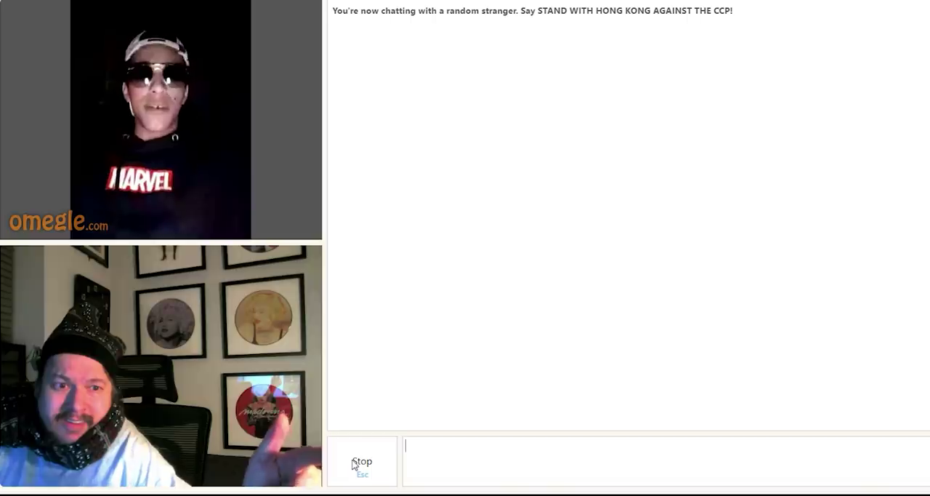
- Drop the Marvel-shirt stranger, then skip the next stranger with Escape
left_click(354, 465)
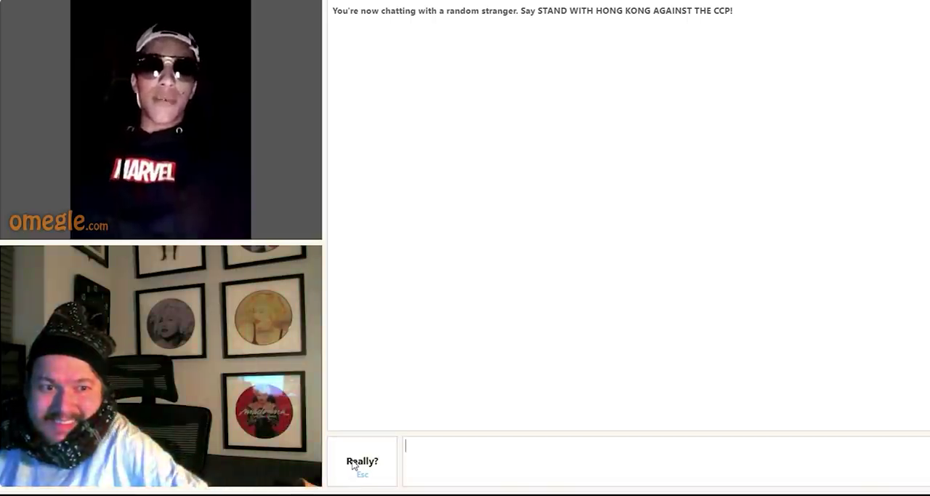
left_click(354, 465)
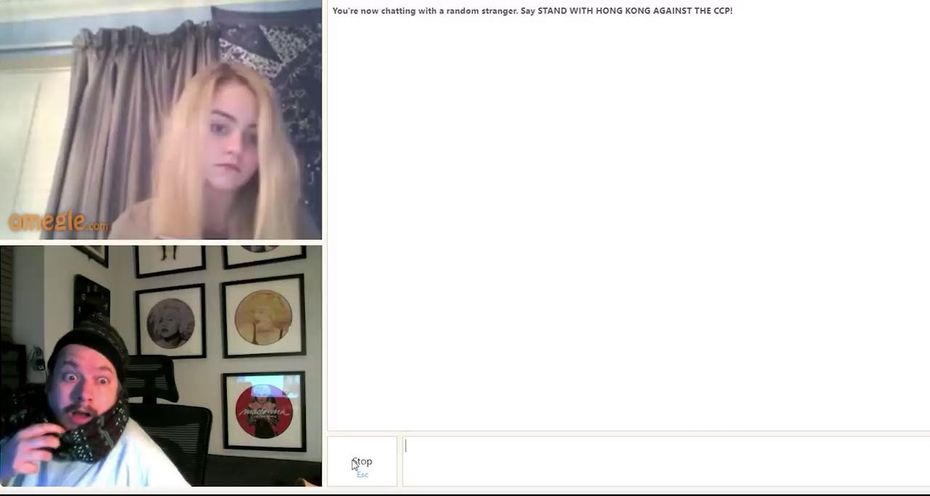
key("Escape")
key("Escape")
key("Escape")
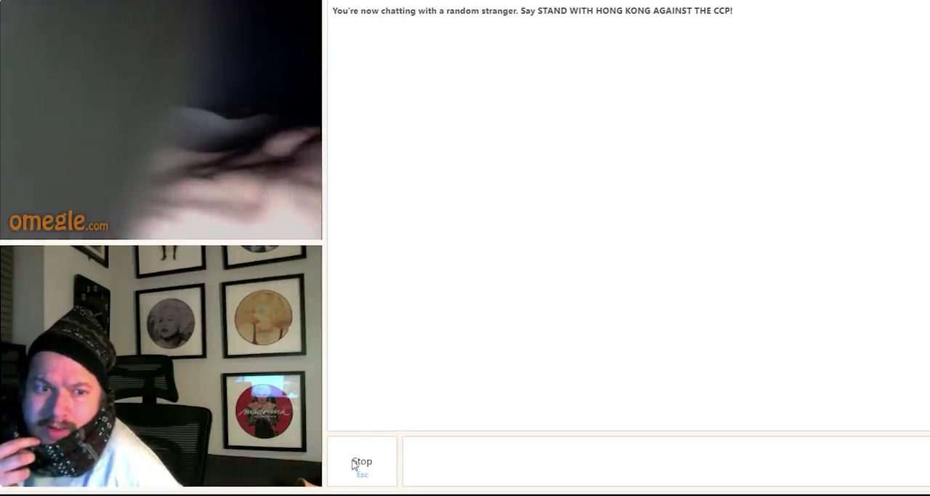
- End the current chat and start a new one, reaching a bearded man in a Puma shirt
left_click(354, 465)
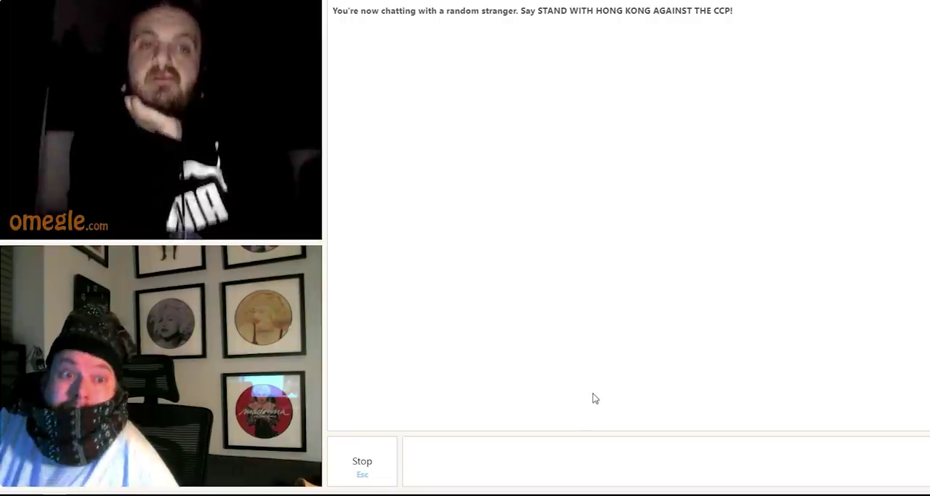
- Skip to the next stranger, reaching two teenage boys sharing one camera
left_click(373, 470)
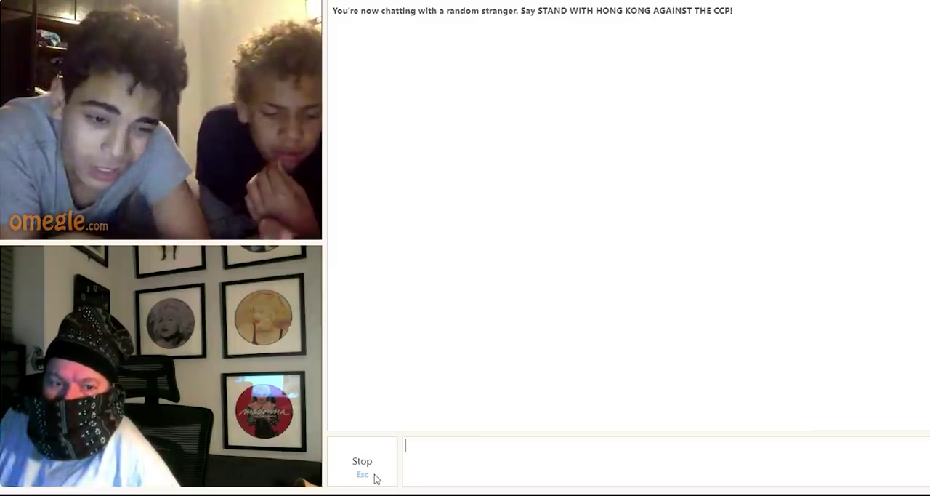
- Begin ending the chat with the two teenage boys
left_click(375, 476)
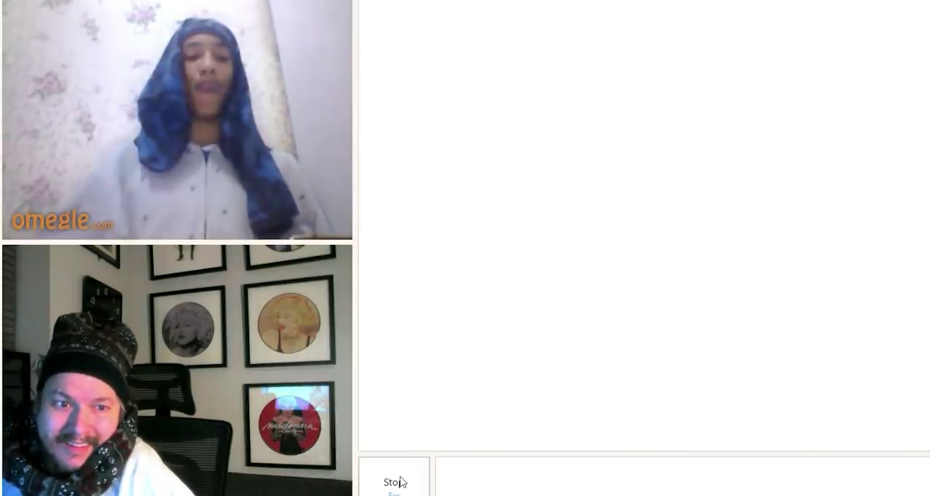
- Leave the headscarf stranger, then double-click Stop to skip the DJ
left_click(402, 481)
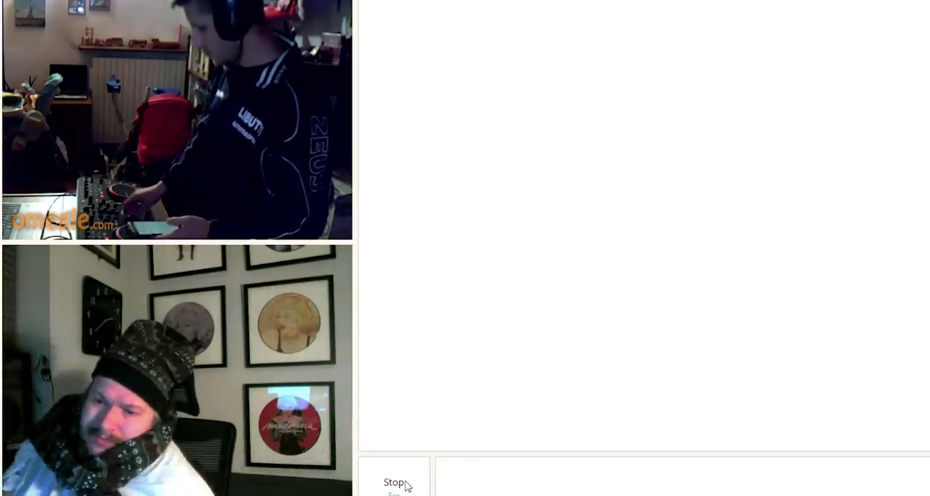
double_click(407, 485)
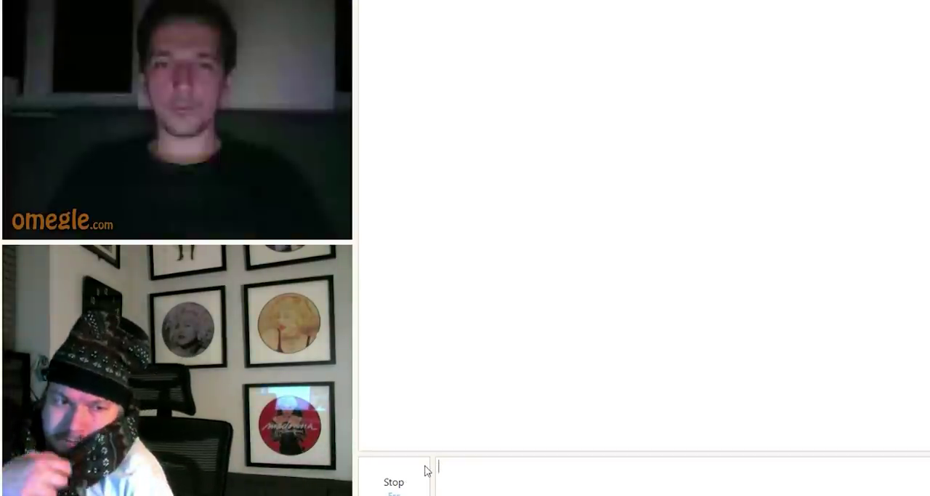
left_click(488, 477)
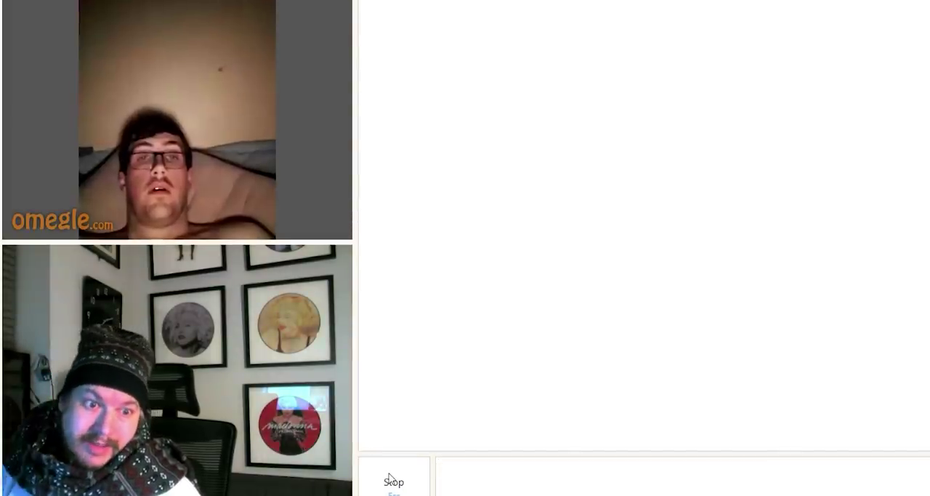
- Disconnect from the stranger in glasses so Omegle rerolls to a new chat
left_click(394, 477)
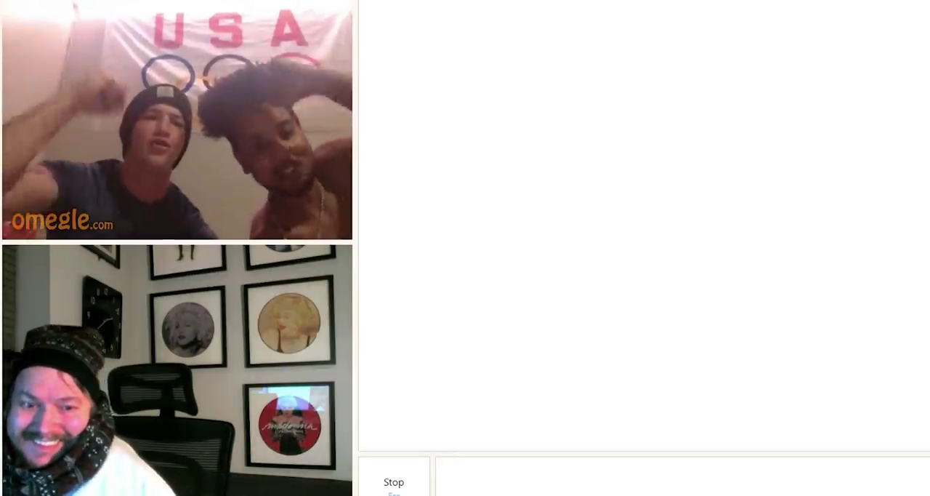
- Start disconnecting from the two young men in front of the USA flag
left_click(394, 481)
- Confirm Really? to disconnect from the two young men and let Omegle reroll
left_click(393, 482)
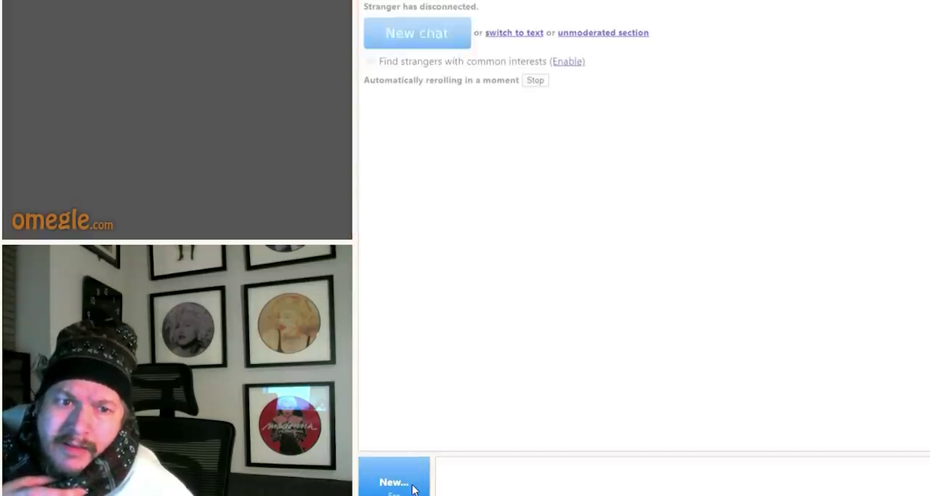
- Start a new chat, meet the white-cat-masked stranger, then begin ending it
left_click(415, 488)
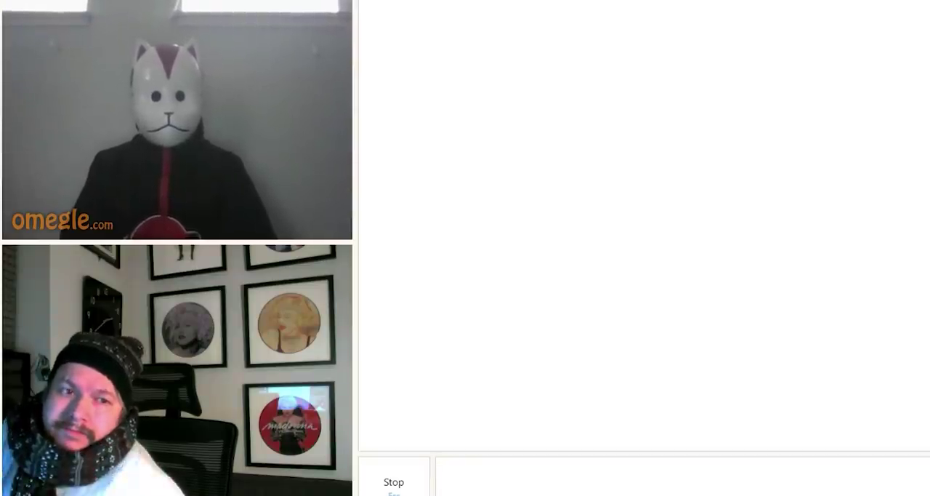
left_click(391, 481)
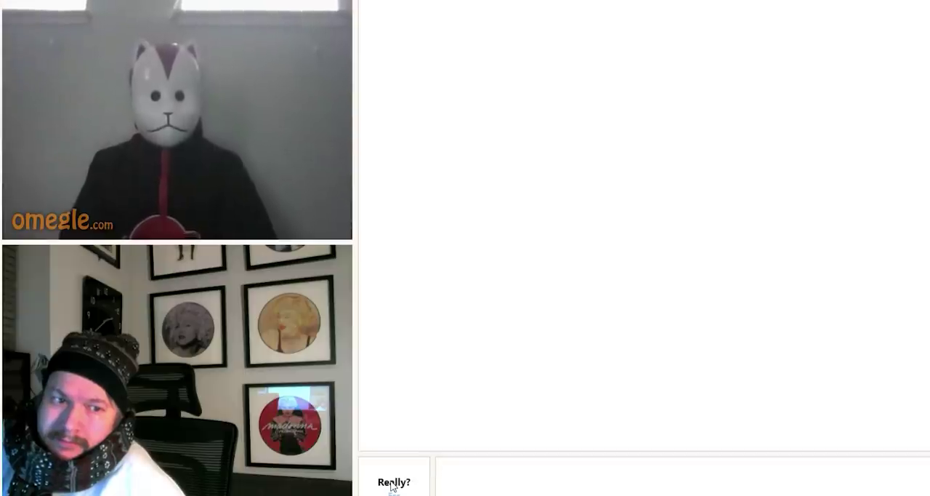